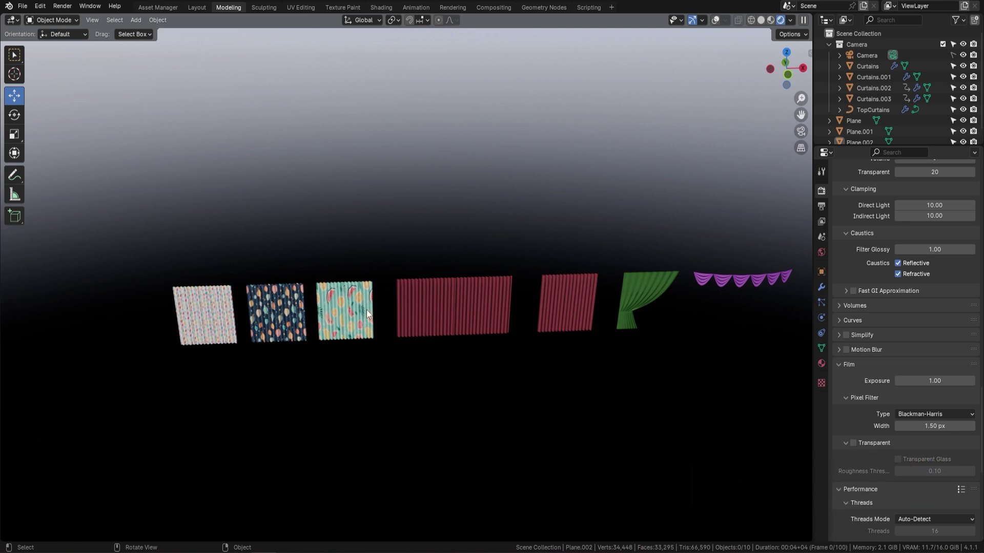
Examine the row of curtain models, from the patterned ones through the red and green curtains to the purple valance
scroll(365, 309, up, 3)
scroll(377, 303, down, 1)
shift+middle_drag(376, 302, 435, 281)
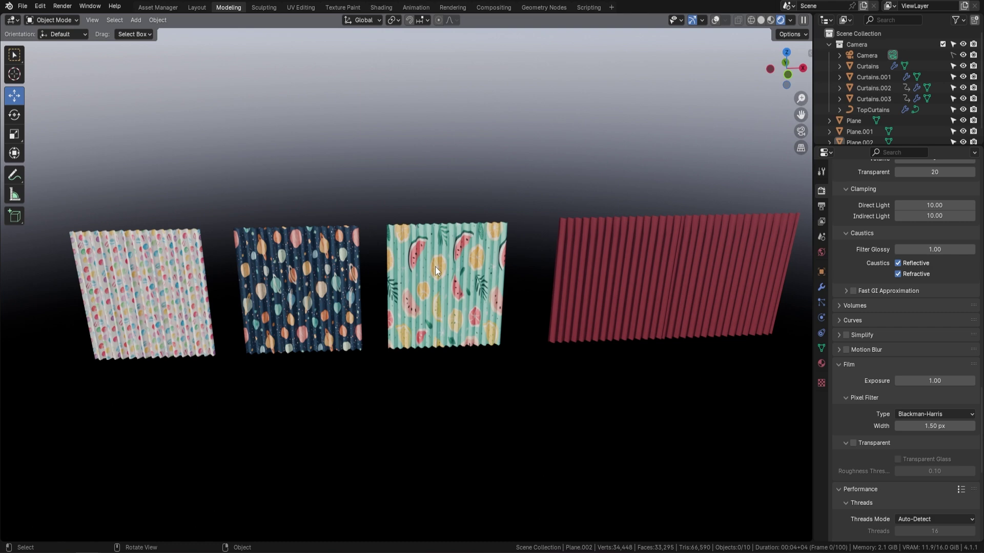
shift+middle_drag(432, 263, 184, 219)
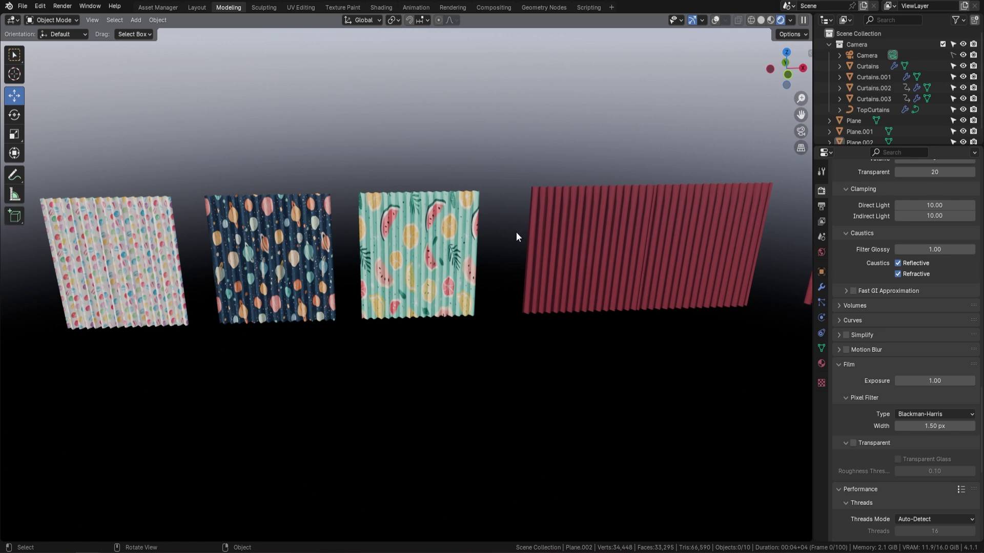
scroll(529, 251, down, 3)
shift+middle_drag(530, 251, 432, 232)
scroll(431, 233, up, 3)
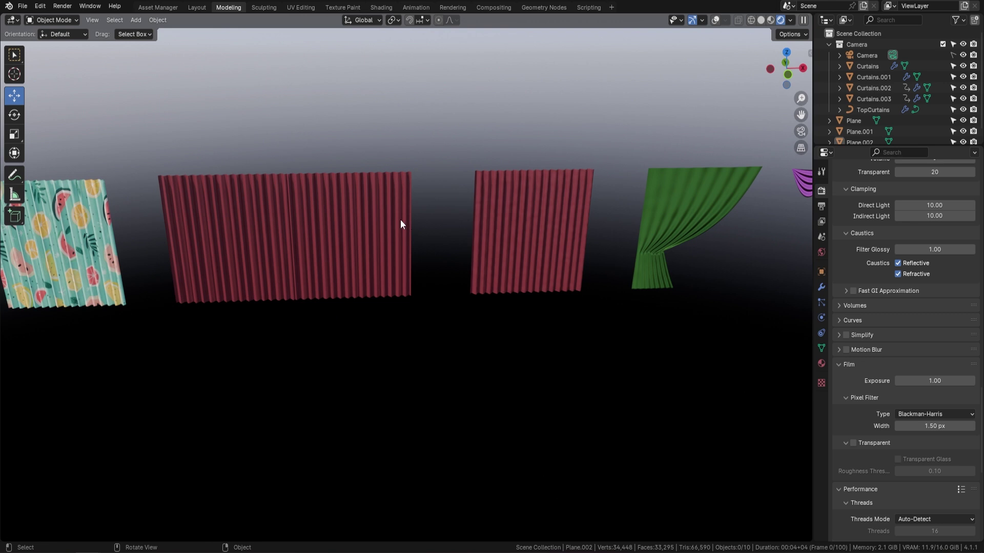
scroll(347, 226, down, 3)
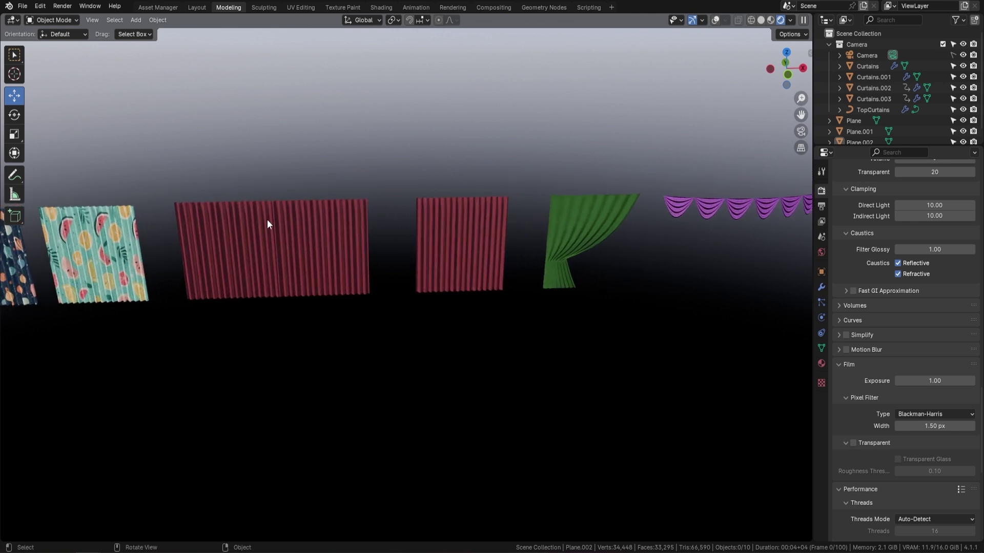
shift+middle_drag(504, 234, 388, 262)
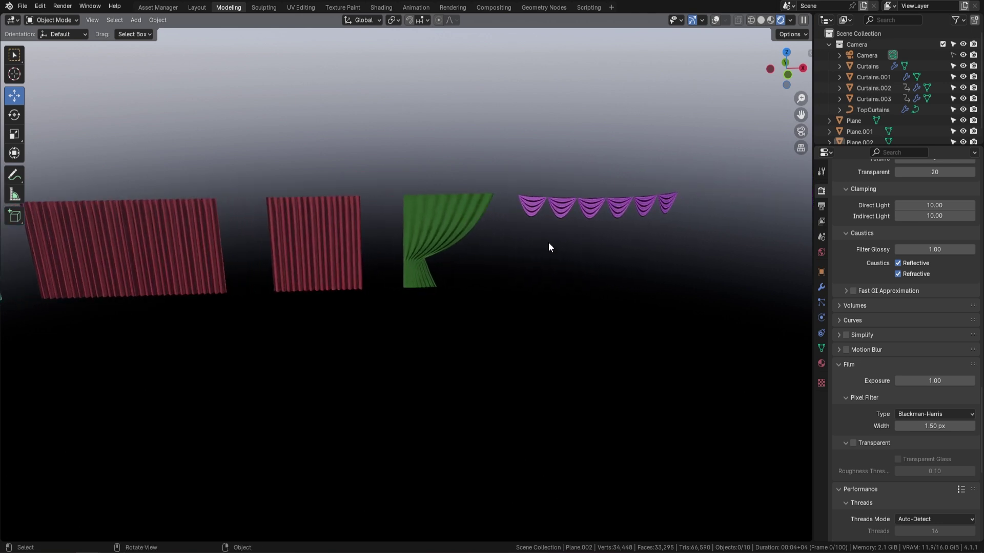
scroll(581, 194, up, 2)
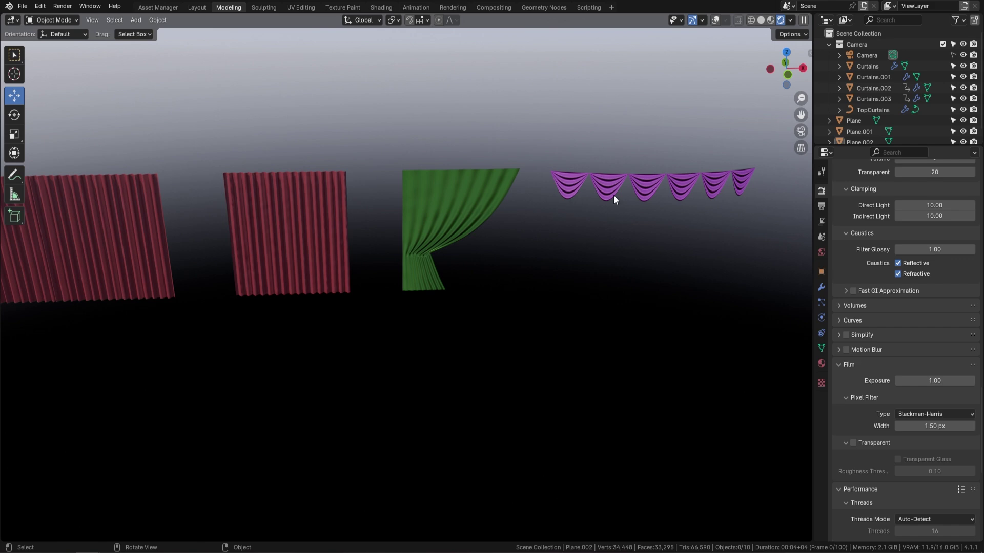
scroll(265, 257, down, 2)
Play the animation of the wide pair of red curtains between the fruit-patterned and single red curtains
shift+middle_drag(266, 256, 434, 259)
scroll(472, 180, up, 1)
scroll(505, 217, up, 2)
shift+middle_drag(505, 217, 489, 211)
key(space)
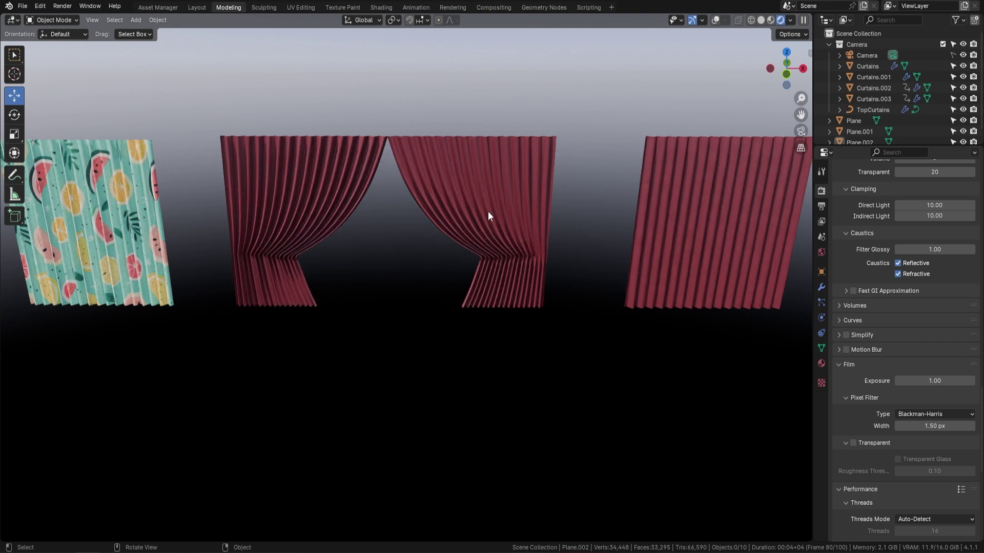
Switch the viewport to solid shading and turn on the viewport overlays
click(761, 21)
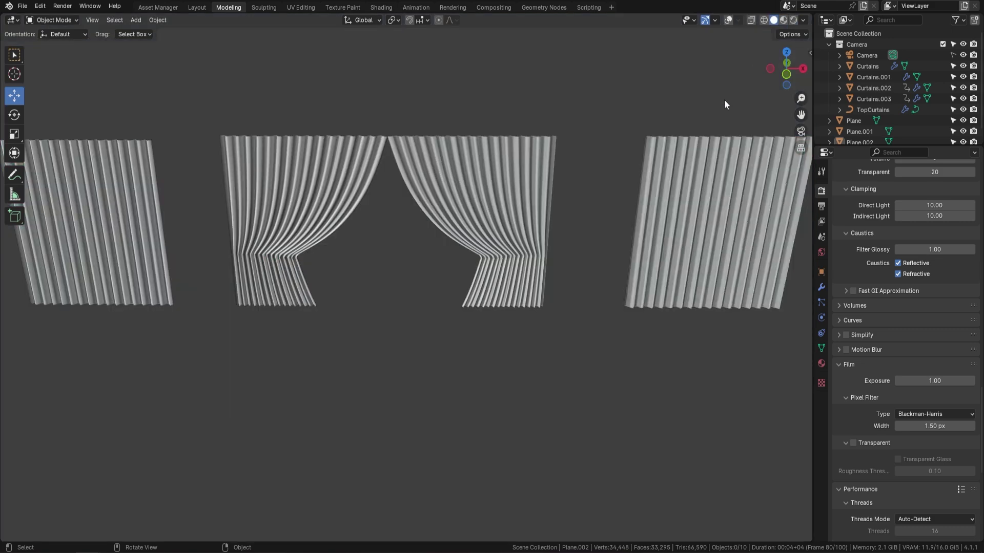
click(728, 20)
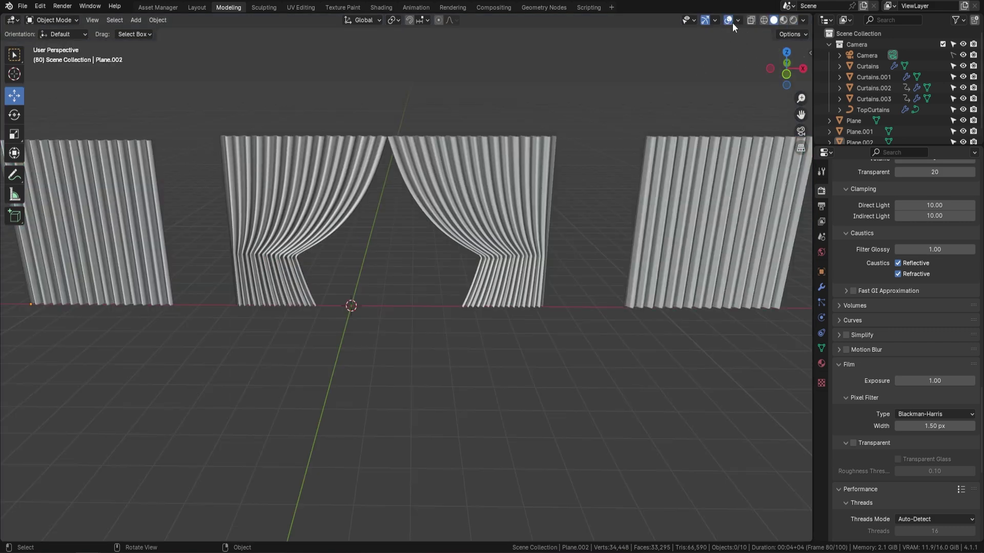
Select the three patterned curtains and the wide red pair, and move them along negative X to clear the world origin
scroll(556, 157, down, 5)
middle_drag(369, 218, 421, 243)
middle_drag(573, 220, 557, 241)
scroll(477, 276, down, 3)
shift+middle_drag(473, 281, 580, 269)
drag(249, 203, 533, 363)
drag(450, 314, 239, 311)
scroll(497, 314, up, 3)
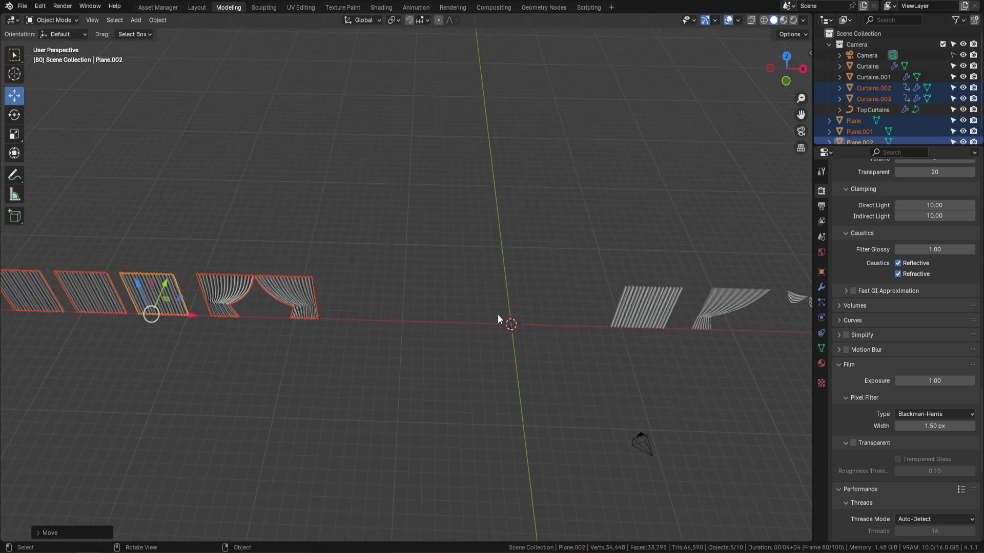
Add a mesh plane at the world origin in the cleared gap between the curtains
shift+middle_drag(592, 314, 494, 287)
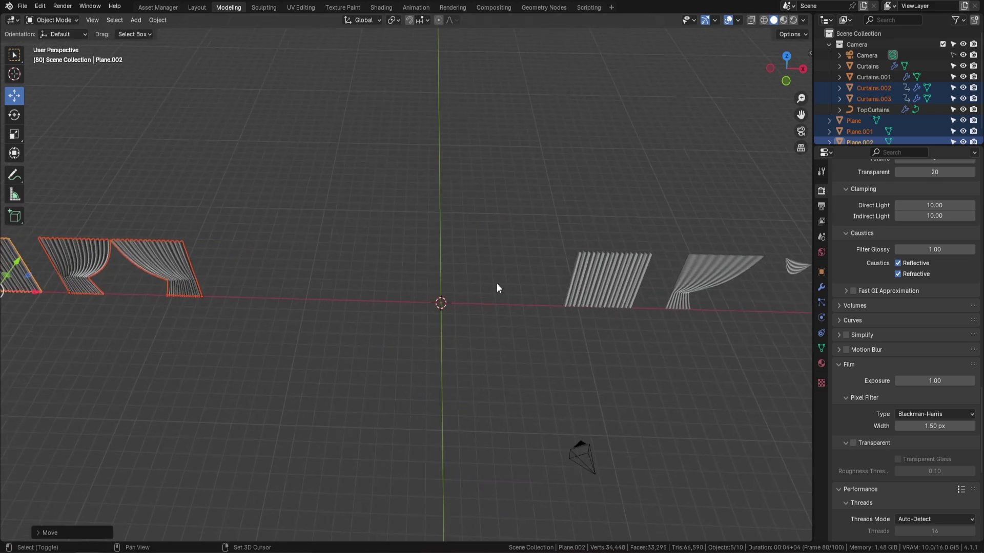
key(shift+a)
click(533, 287)
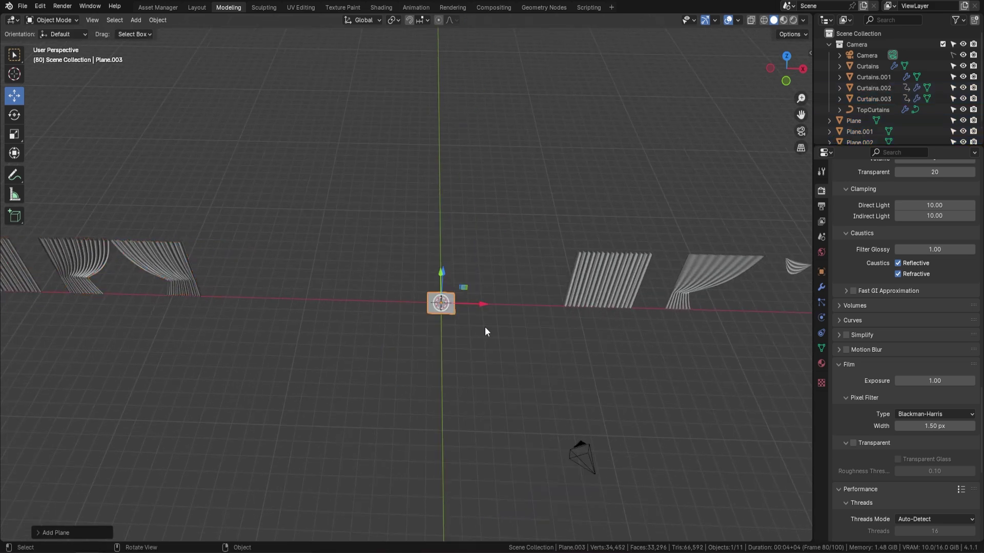
Add a Geometry Nodes modifier to the new plane and assign the Curtains node group
click(822, 287)
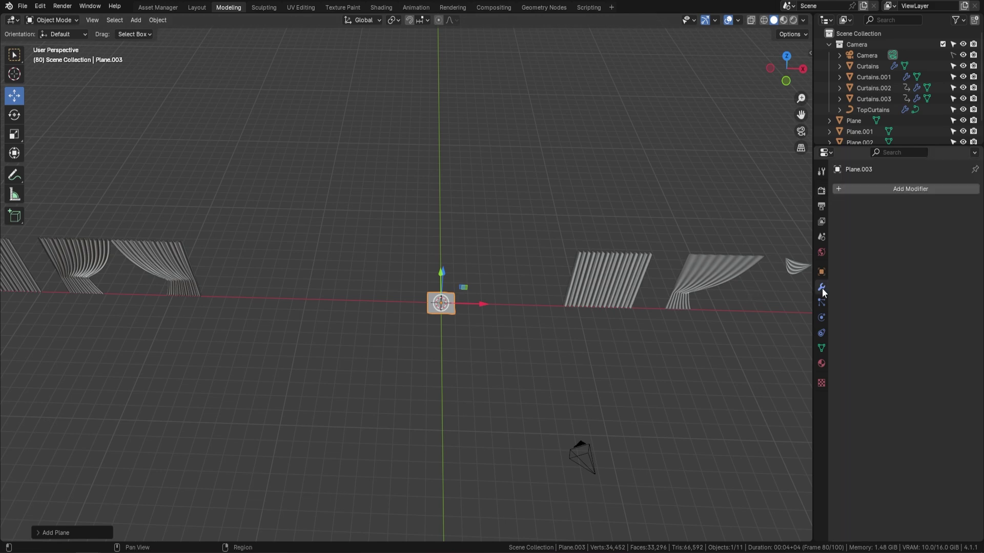
click(926, 188)
click(900, 188)
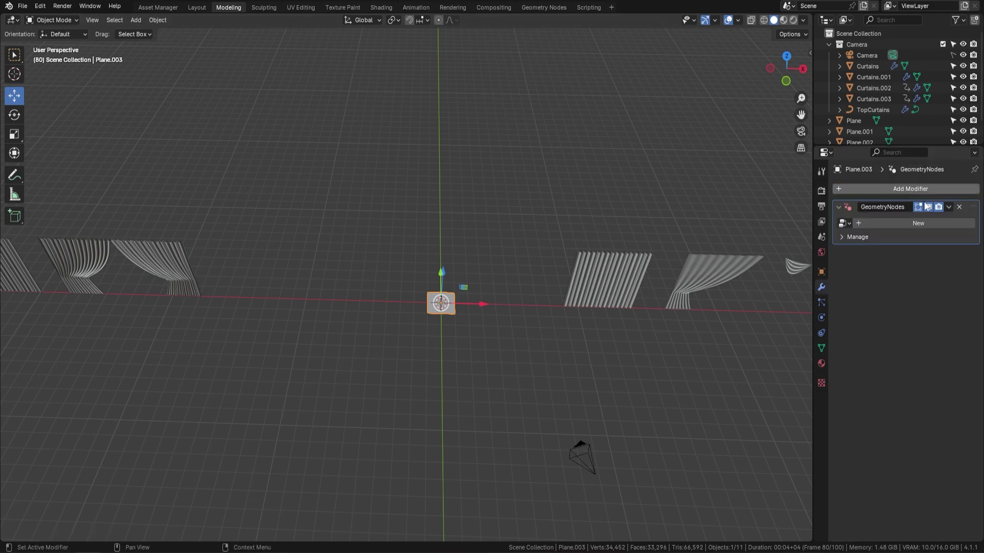
click(844, 224)
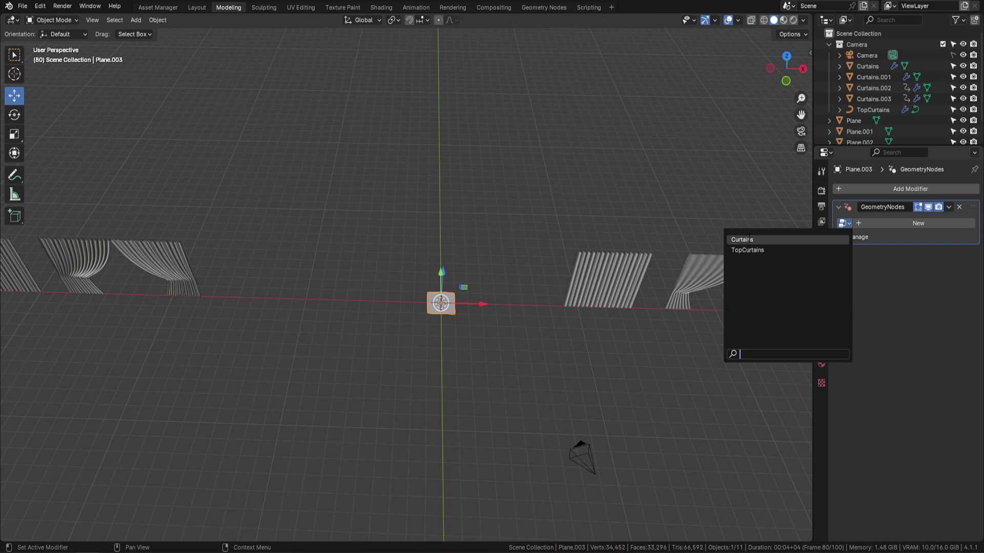
click(754, 240)
Move the generated curtain along negative X so that it sits across the Y axis line
middle_drag(576, 279, 484, 302)
key(g)
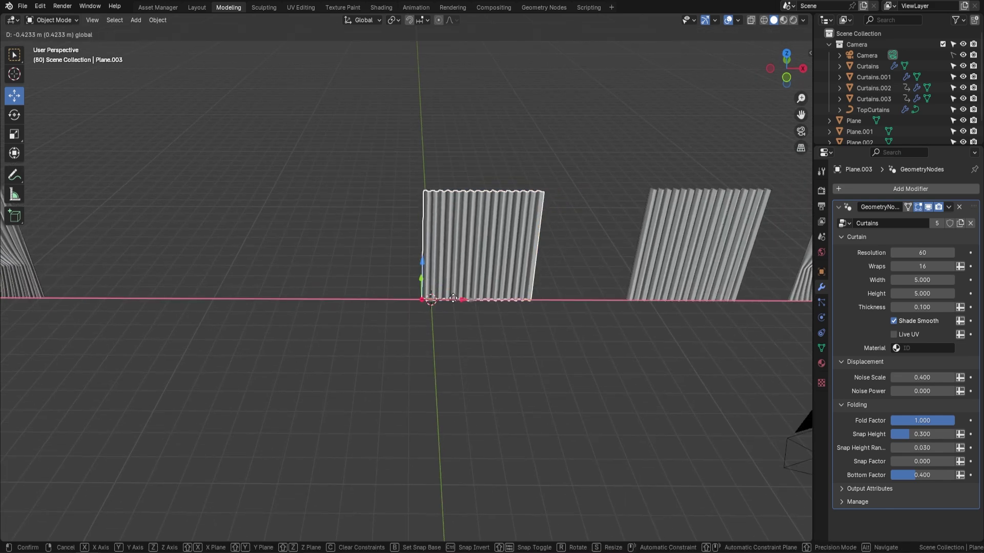
click(461, 292)
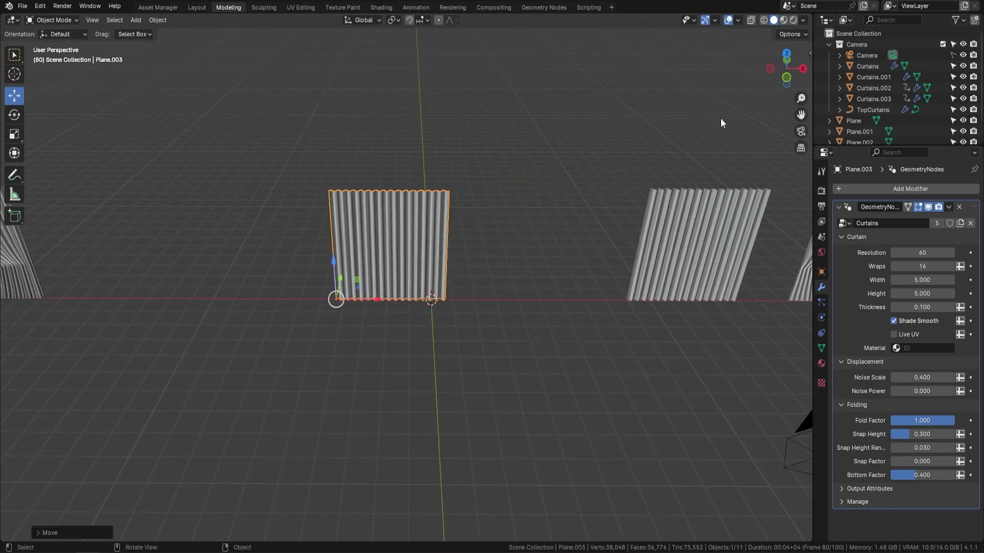
Switch the viewport to Material Preview and assign the Curtains red material in the new curtain's modifier
click(783, 21)
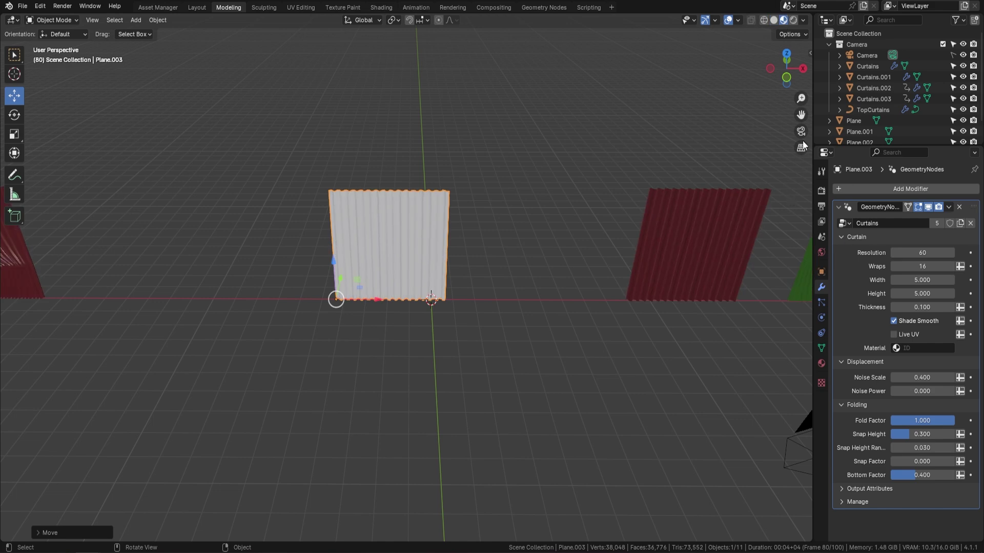
scroll(539, 243, up, 2)
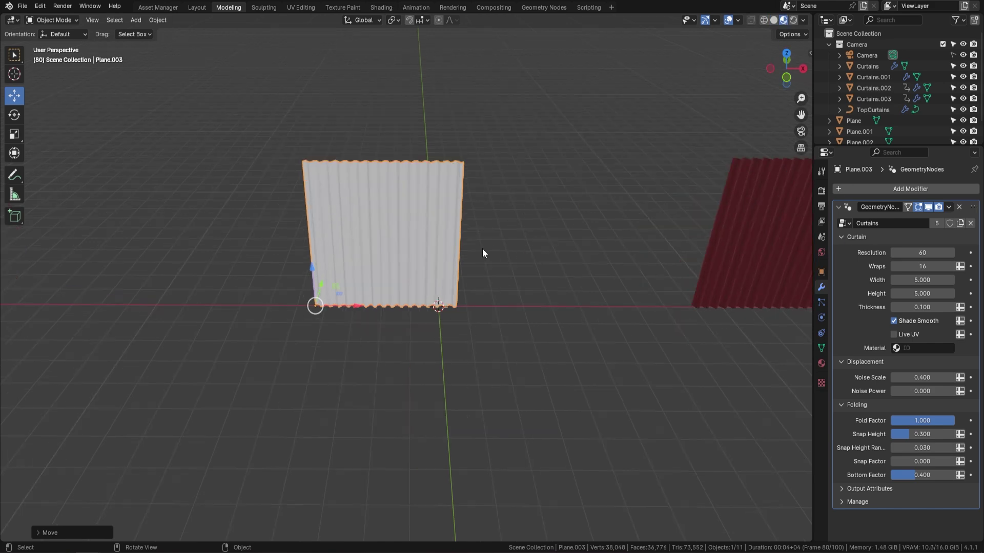
shift+middle_drag(482, 253, 457, 270)
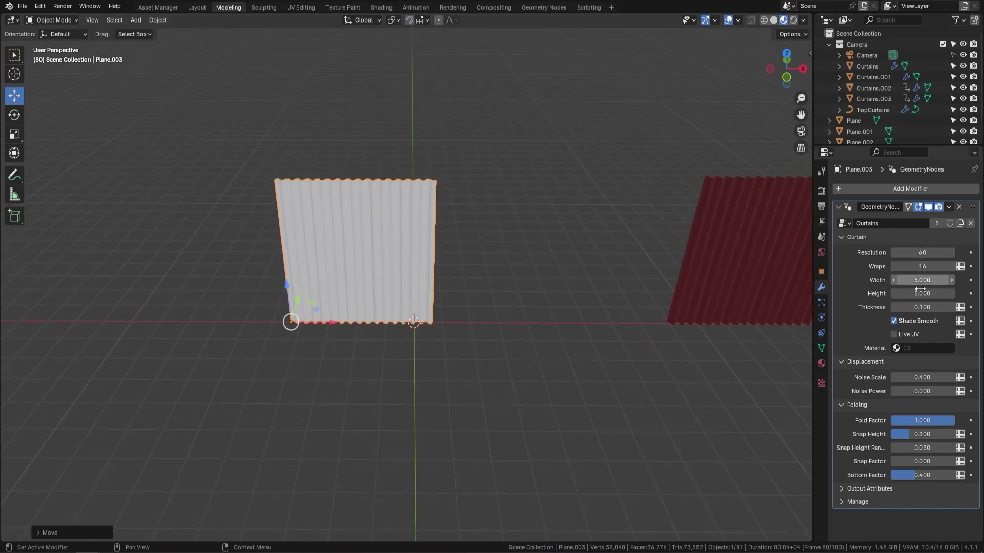
scroll(426, 239, up, 2)
shift+middle_drag(427, 239, 431, 278)
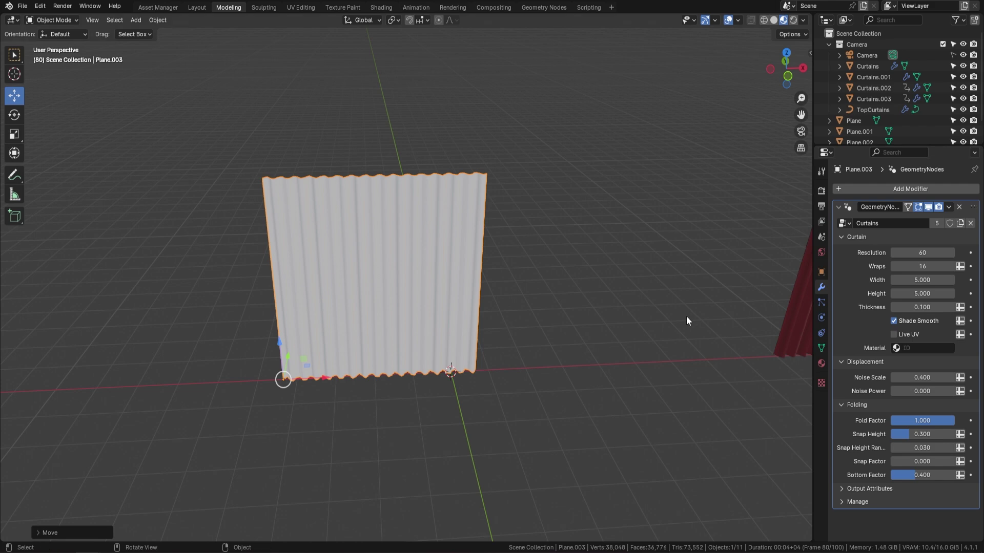
click(913, 348)
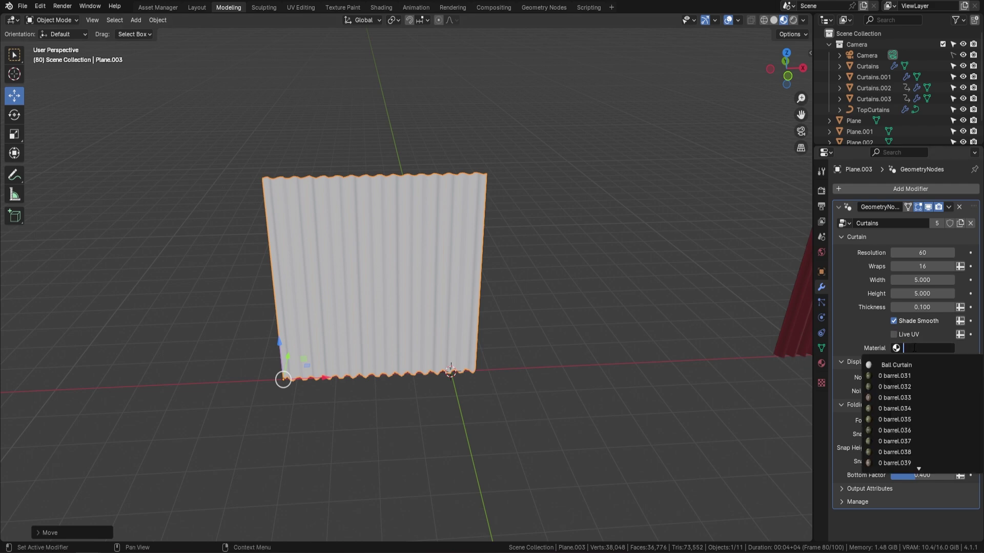
scroll(907, 433, down, 6)
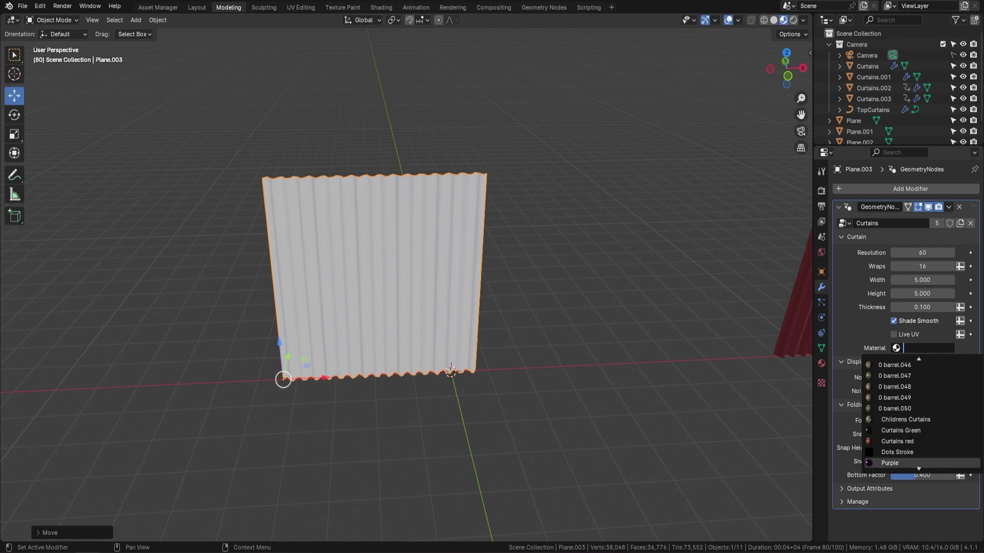
click(897, 431)
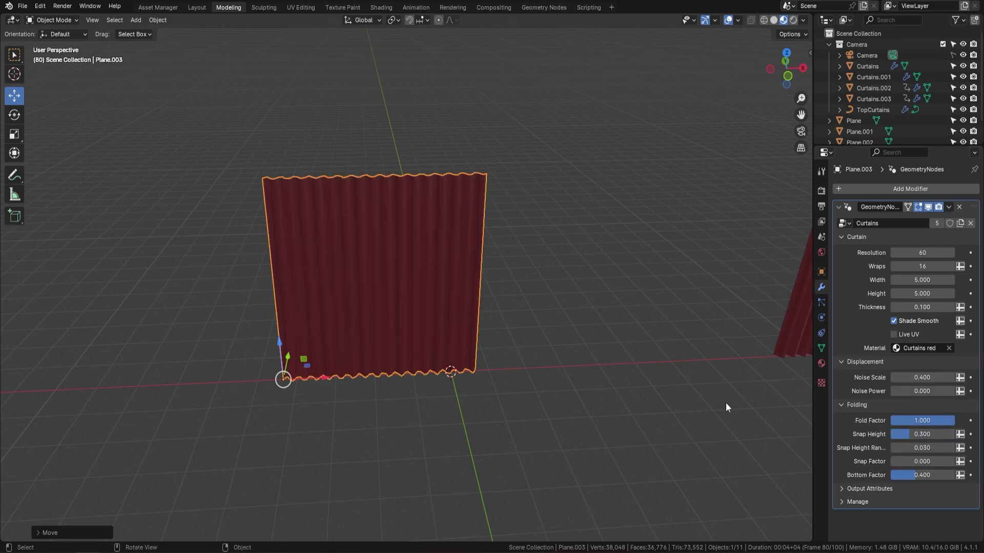
Inspect the fruit-patterned curtain's mesh in Edit Mode, compare it with the neighbouring curtains, and return to Object Mode
middle_drag(605, 386, 544, 214)
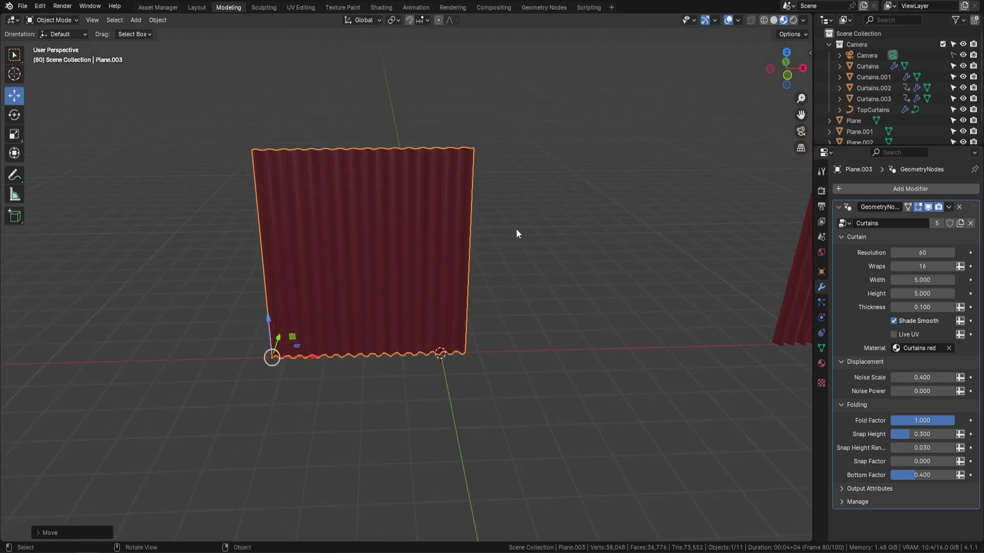
scroll(528, 251, down, 5)
middle_drag(266, 268, 479, 275)
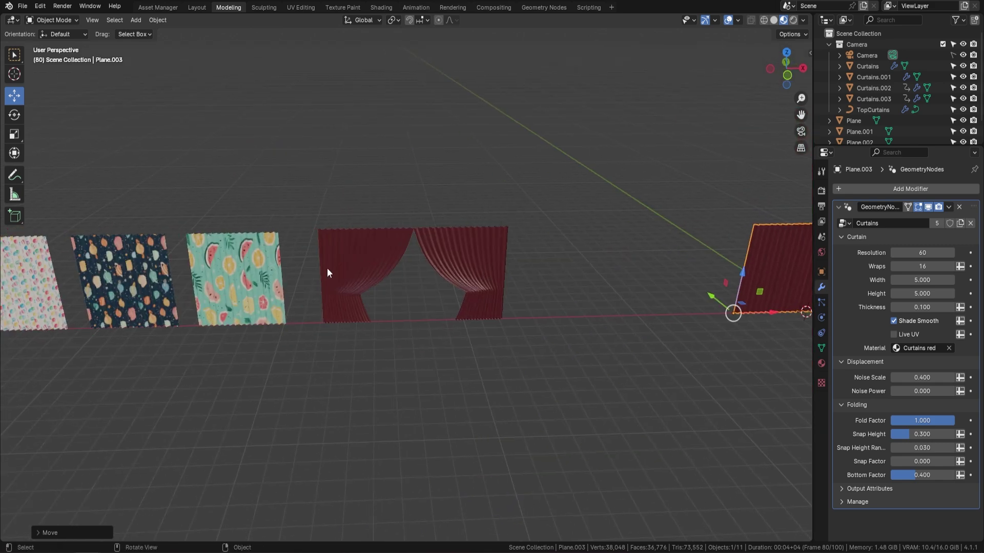
click(260, 257)
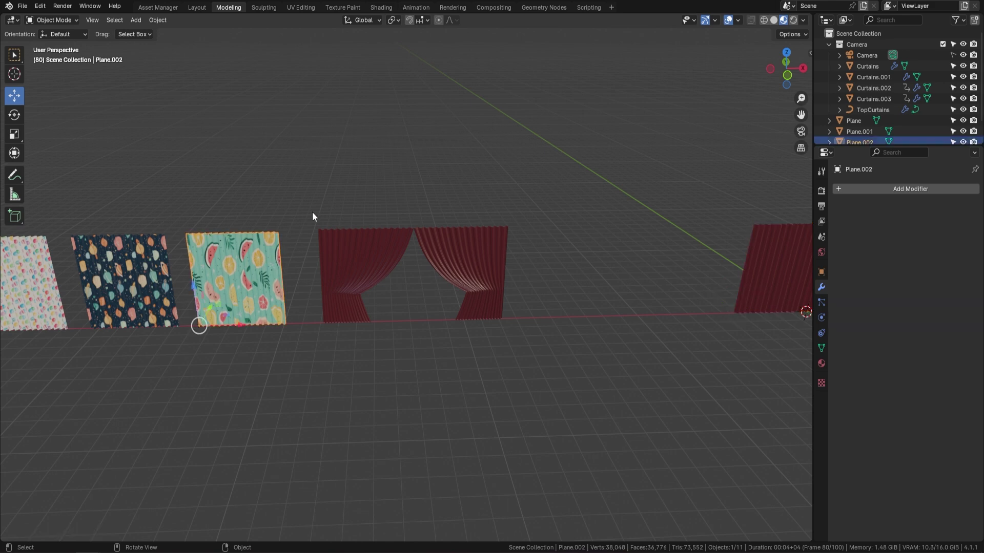
key(Tab)
shift+middle_drag(317, 215, 465, 213)
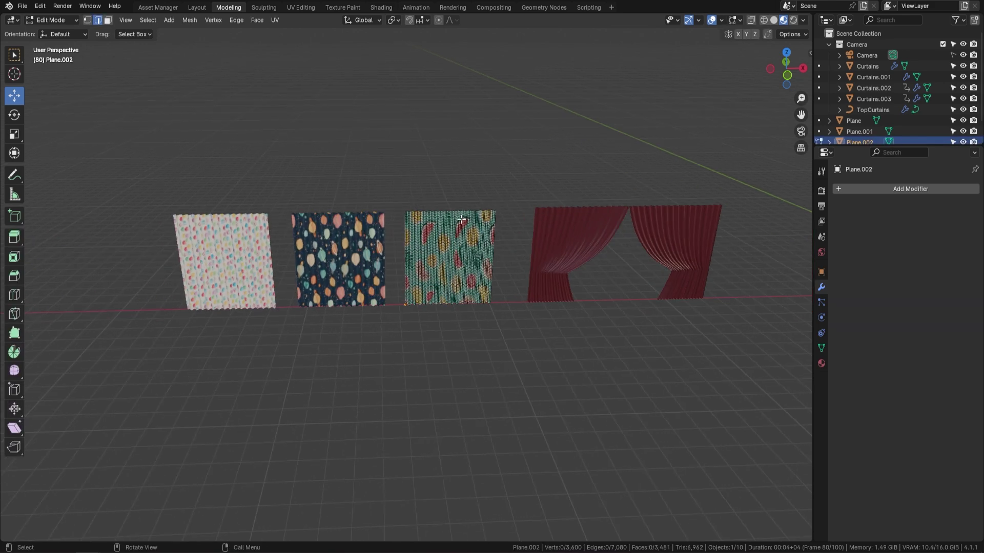
scroll(441, 232, up, 5)
shift+middle_drag(557, 218, 477, 220)
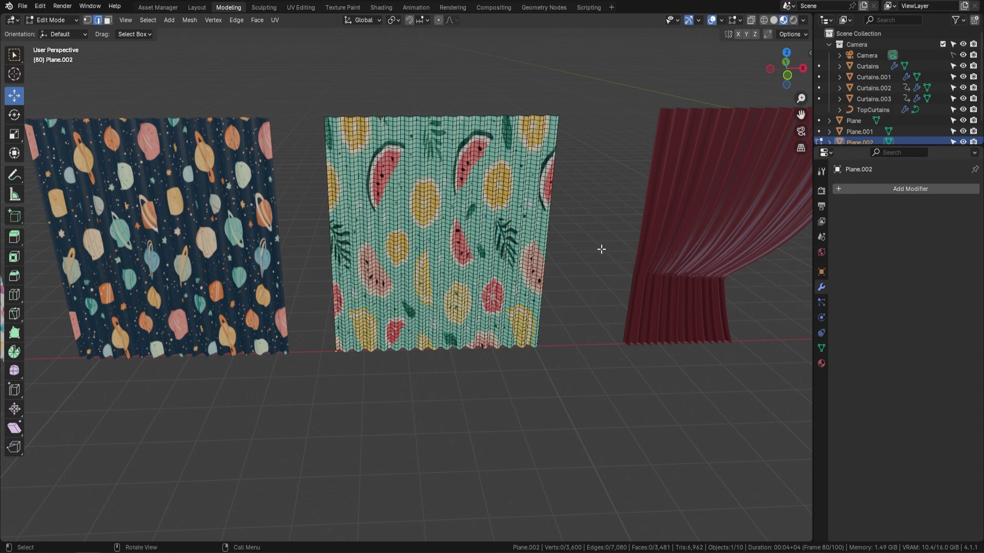
scroll(514, 209, up, 2)
scroll(389, 187, down, 5)
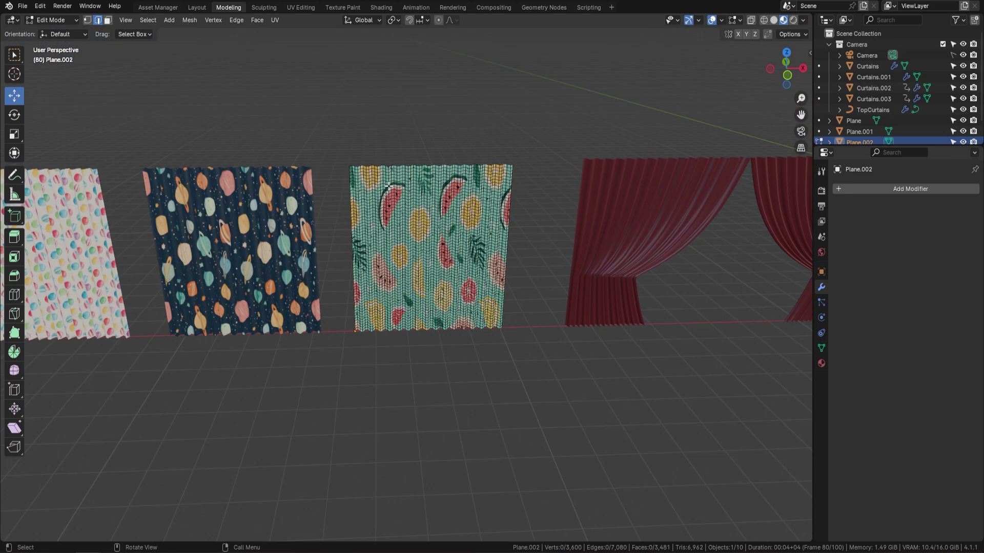
scroll(521, 176, down, 3)
shift+middle_drag(710, 149, 276, 161)
key(Tab)
Select the new red curtain near the world origin and set its Resolution to 30
shift+middle_drag(634, 235, 543, 236)
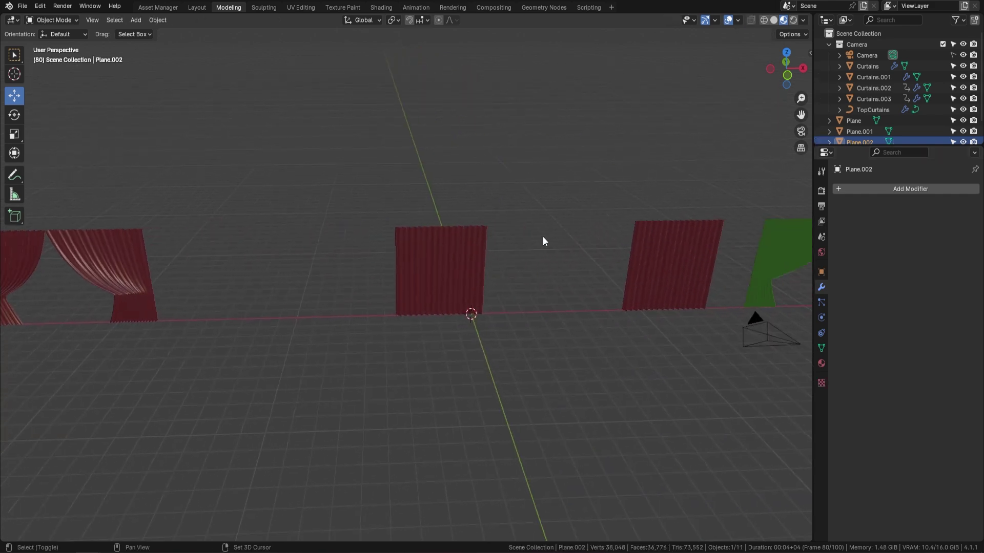
scroll(543, 235, up, 3)
click(483, 254)
scroll(526, 247, up, 2)
scroll(564, 235, up, 2)
click(929, 252)
text(30)
key(Return)
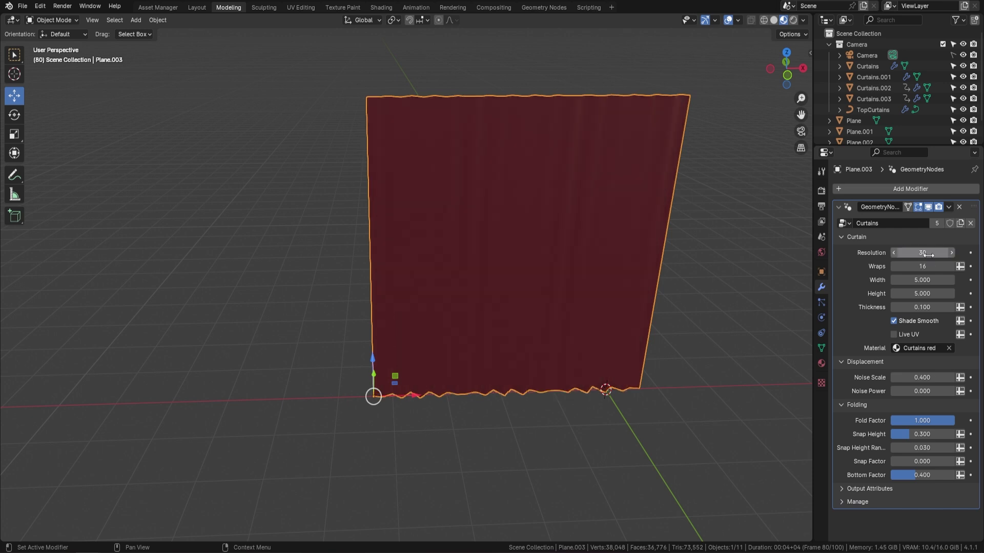
middle_drag(522, 213, 472, 207)
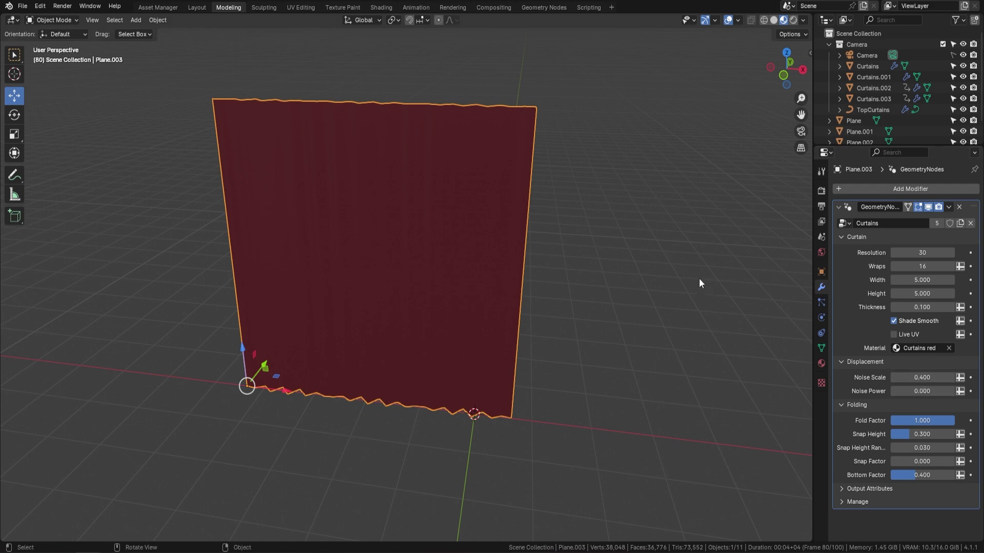
Set the new red curtain's Resolution to 60
click(929, 251)
text(60)
key(Return)
Set the new red curtain's Wraps to 8
middle_drag(617, 272, 606, 231)
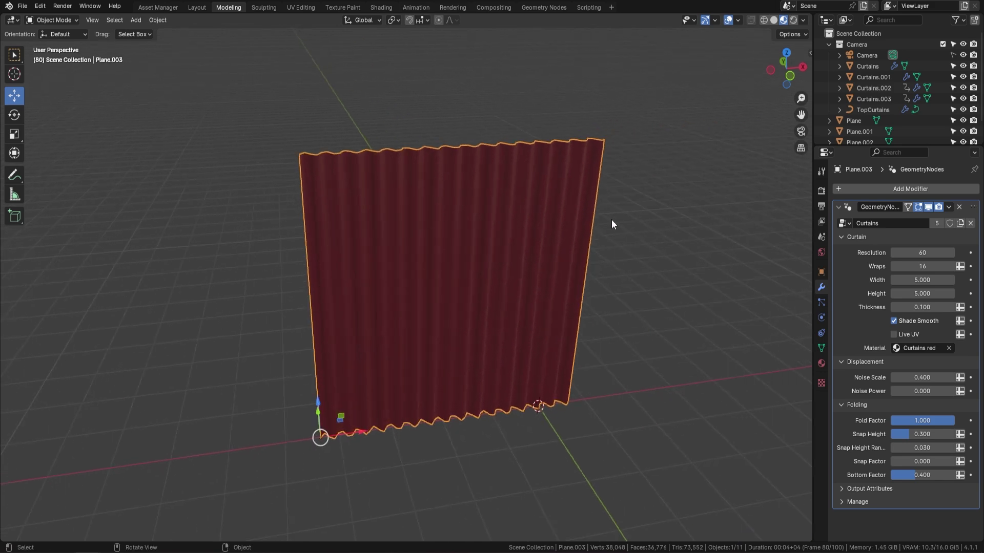
click(930, 267)
text(8)
key(Return)
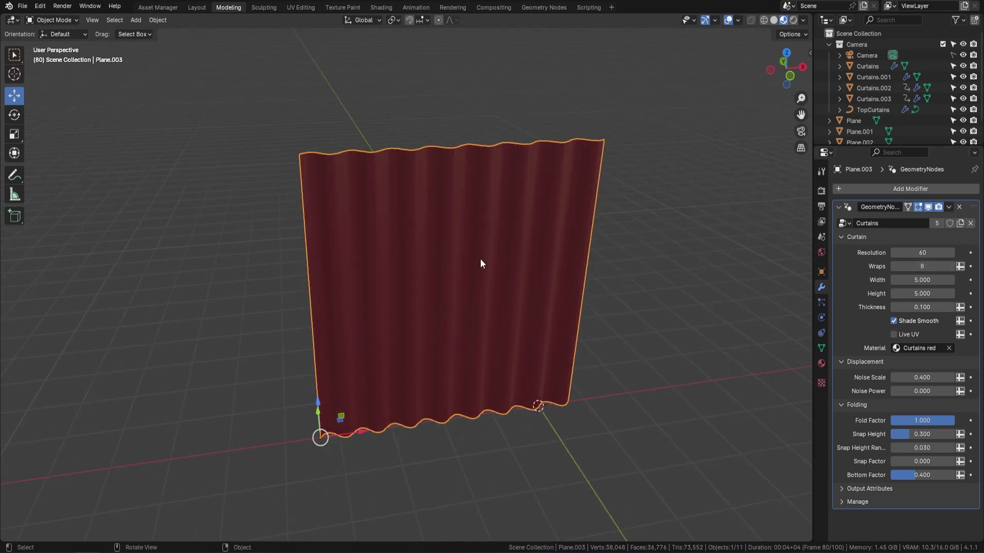
Set the new red curtain's Wraps to 15, with a Width of 4.070 and a Height of 5.810
middle_drag(430, 224, 661, 245)
mouse_move(941, 266)
mouse_down()
mouse_move(973, 267)
mouse_move(948, 266)
mouse_move(961, 267)
mouse_up()
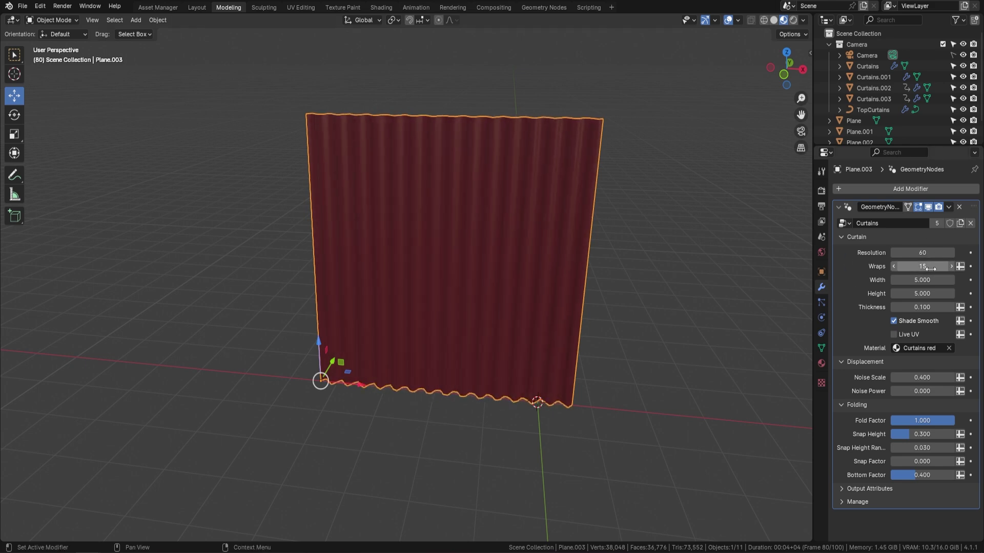
drag(951, 278, 921, 294)
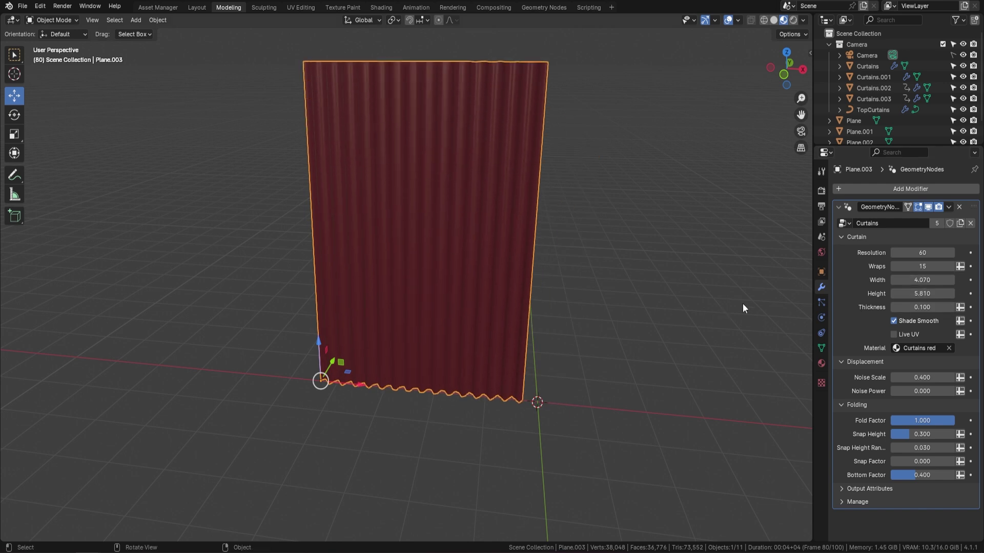
Reduce the red curtain's Thickness to 0.010 for a flatter look, and raise it to 0.050
middle_drag(610, 256, 553, 254)
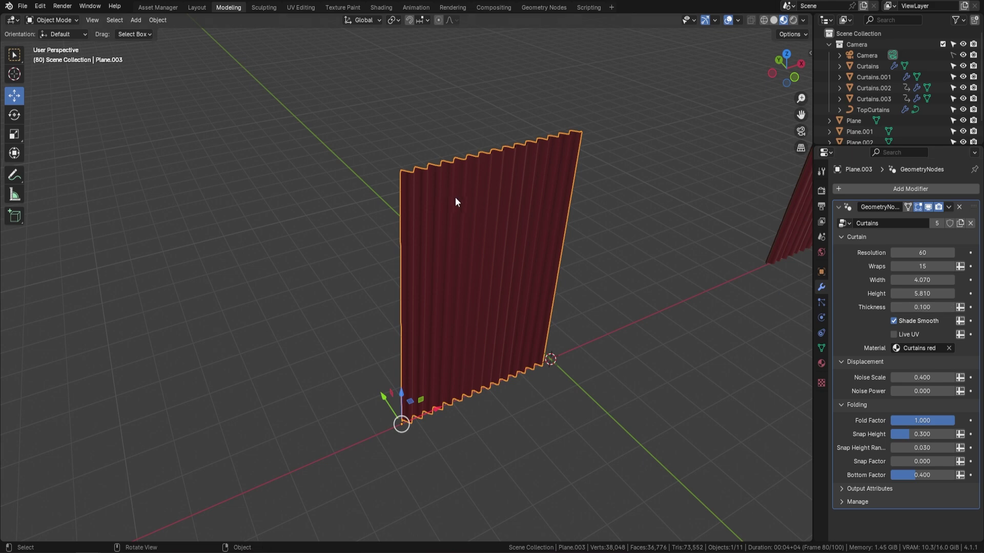
drag(920, 306, 894, 308)
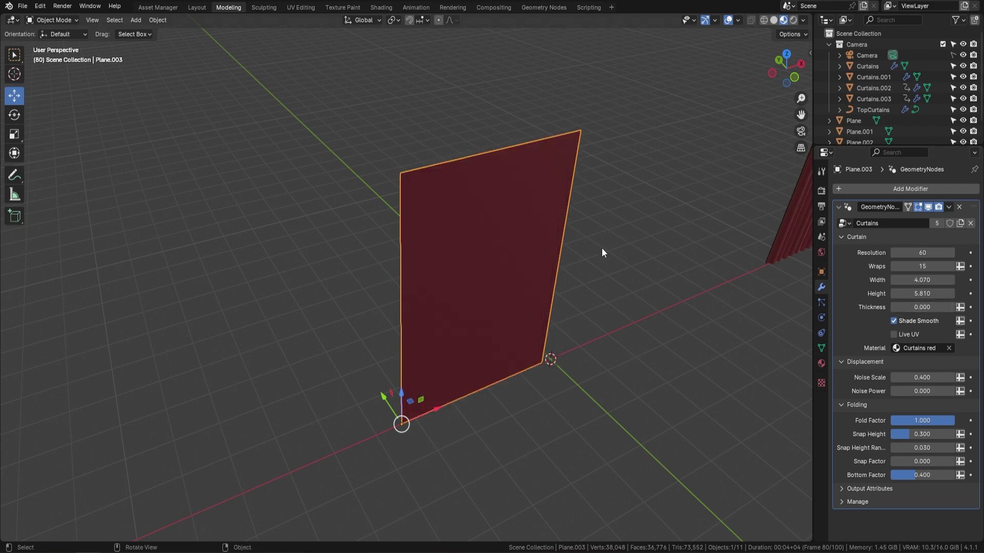
click(951, 307)
click(951, 308)
middle_drag(646, 244, 597, 242)
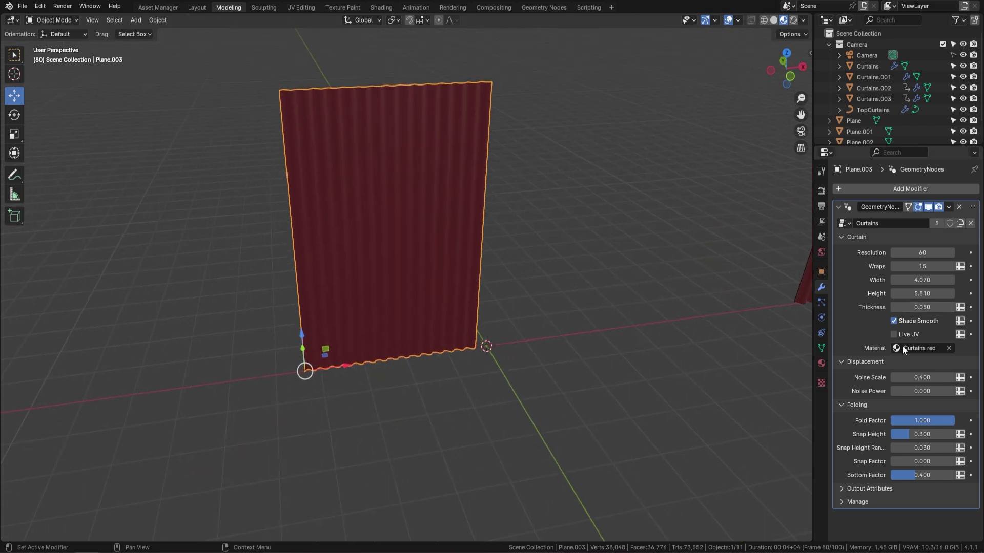
Switch the viewport to Solid shading to show the selected curtain's folds more clearly
mouse_move(422, 173)
shift+middle_down()
mouse_move(425, 199)
mouse_move(446, 184)
mouse_move(483, 270)
shift+middle_up()
scroll(447, 220, up, 1)
click(774, 21)
mouse_move(453, 215)
middle_down()
mouse_move(475, 246)
mouse_move(559, 262)
mouse_move(478, 231)
middle_up()
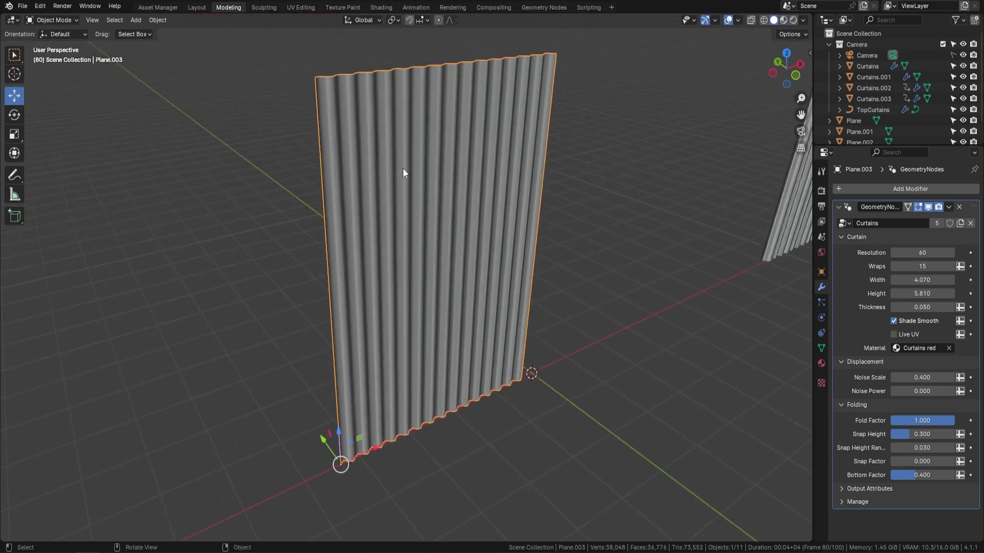
Add displacement to the selected curtain with a Noise Scale of 0.430 and a Noise Power of 0.060
middle_drag(404, 171, 471, 261)
shift+middle_drag(660, 271, 630, 264)
mouse_move(919, 379)
mouse_down()
mouse_move(967, 379)
mouse_move(923, 391)
mouse_up()
mouse_move(553, 261)
middle_down()
mouse_move(417, 219)
mouse_move(504, 228)
middle_up()
drag(933, 378, 904, 377)
middle_drag(503, 264, 487, 228)
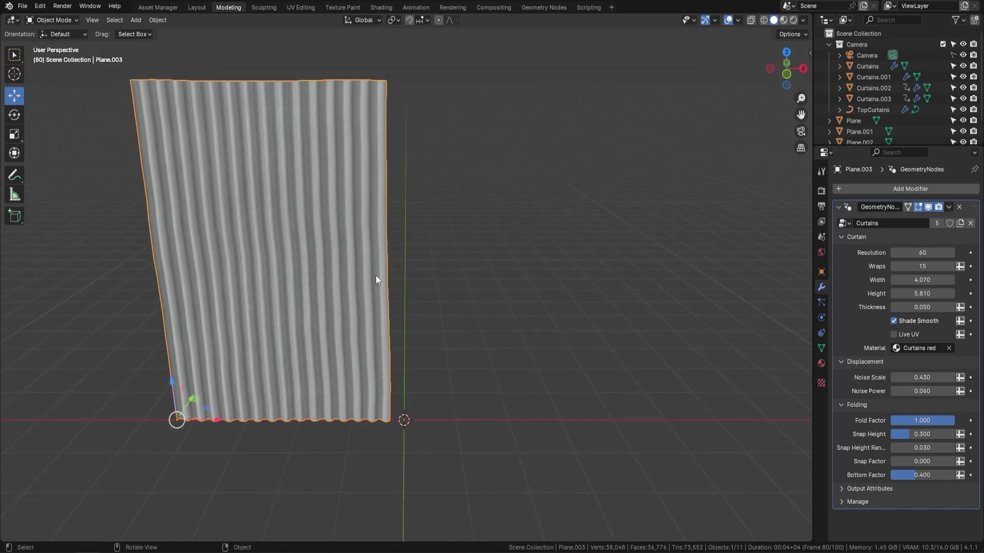